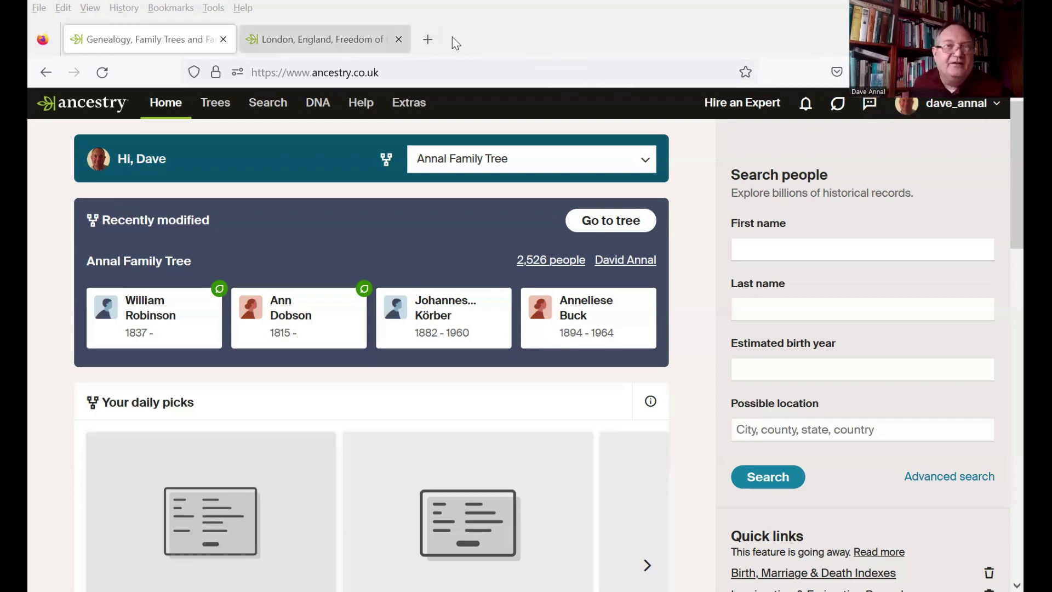
Step: Search London's Freedom of the City Admission Papers with the filled-in first name and 1720, and inspect the 6 May 1720 record's image up close
{"action": "left_click", "coordinate": [324, 38]}
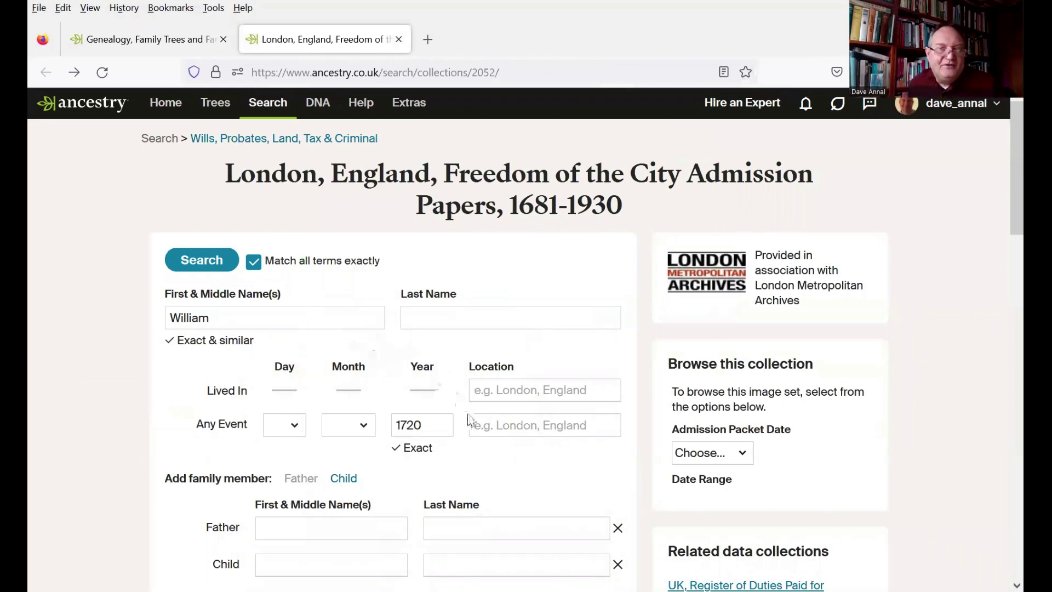
{"action": "left_click", "coordinate": [204, 264]}
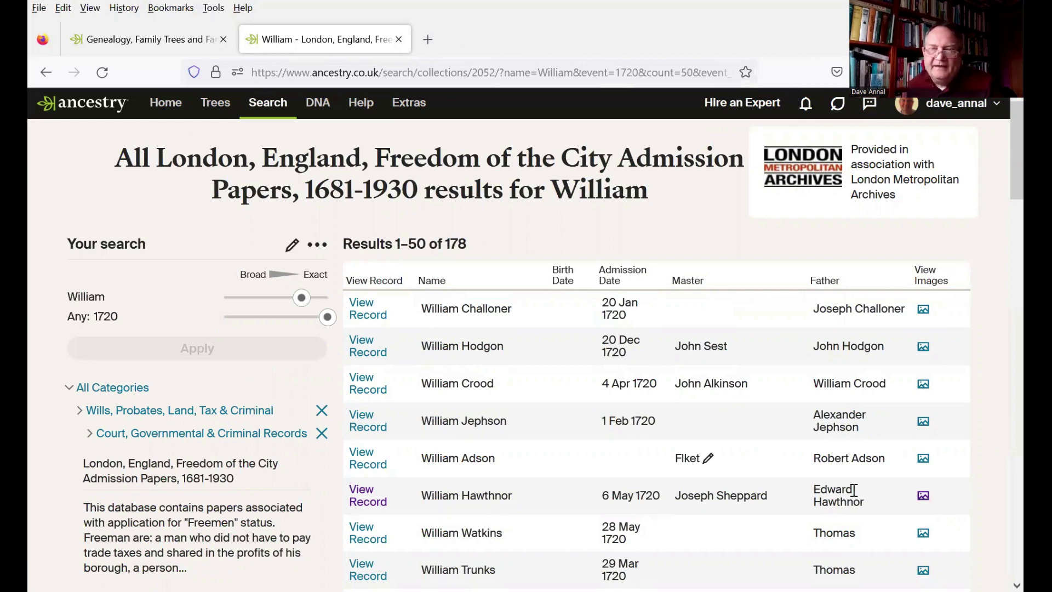
{"action": "left_click", "coordinate": [922, 496]}
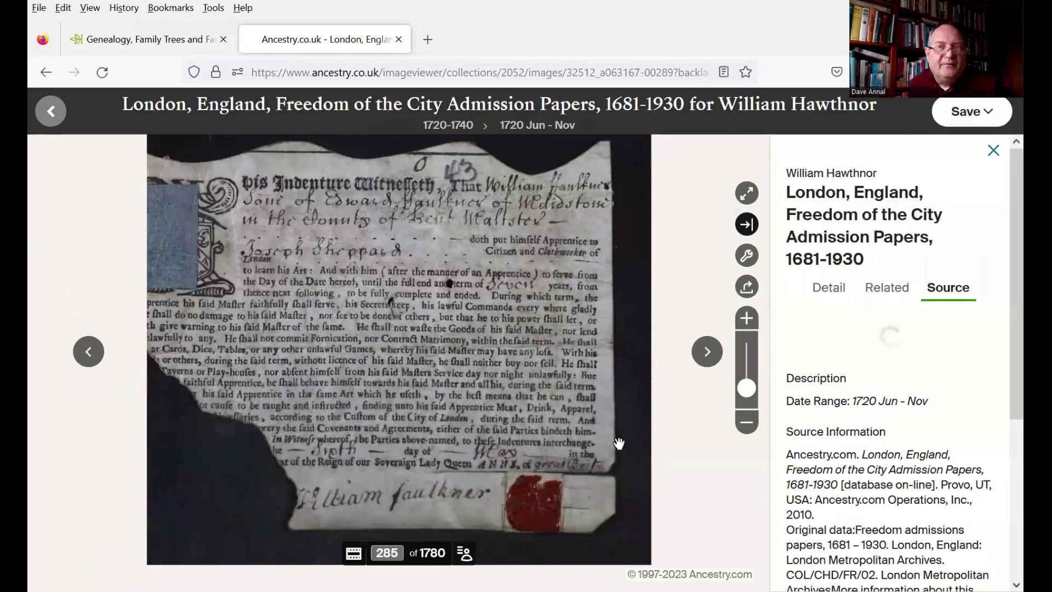
{"action": "scroll", "coordinate": [439, 208], "scroll_direction": "up", "scroll_amount": 2}
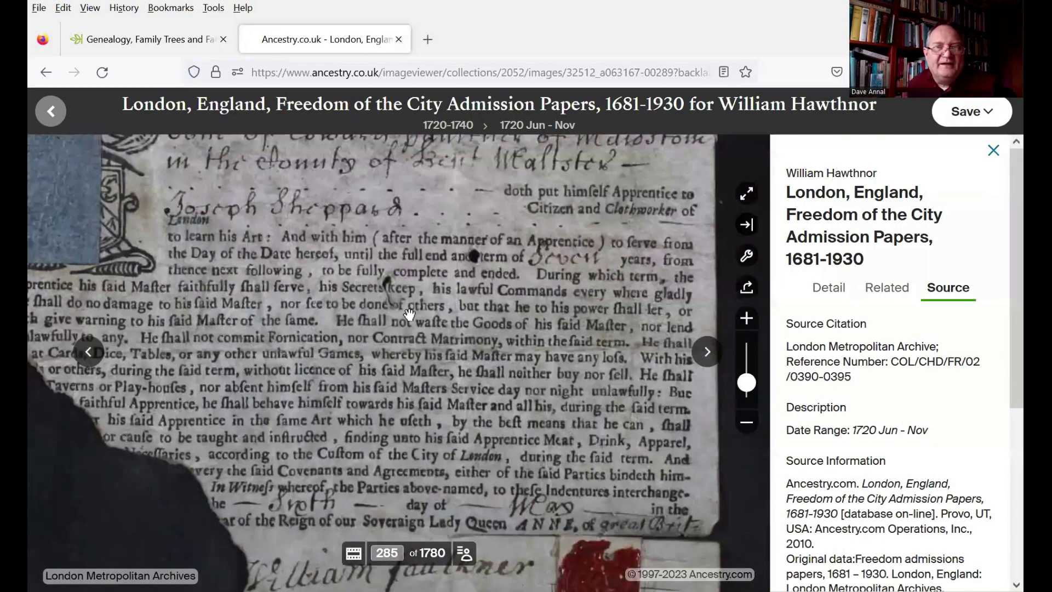
{"action": "left_click_drag", "start_coordinate": [396, 314], "coordinate": [377, 333]}
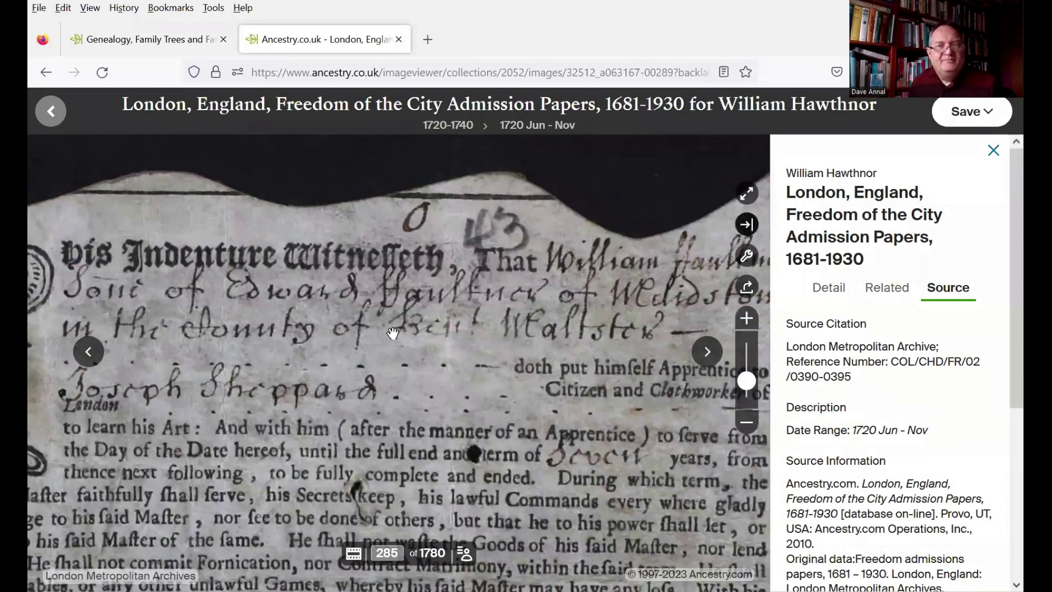
{"action": "scroll", "coordinate": [368, 282], "scroll_direction": "up", "scroll_amount": 1}
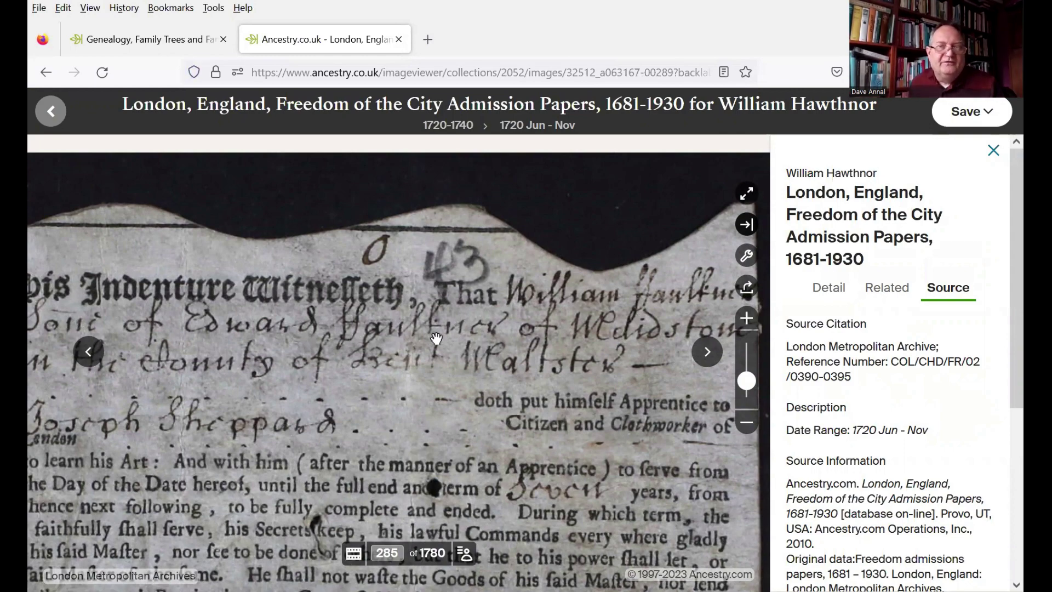
Step: Show the image's index and enter the apprentice's surname as written on the indenture for the highlighted 6 May 1720 entry
{"action": "left_click", "coordinate": [464, 554]}
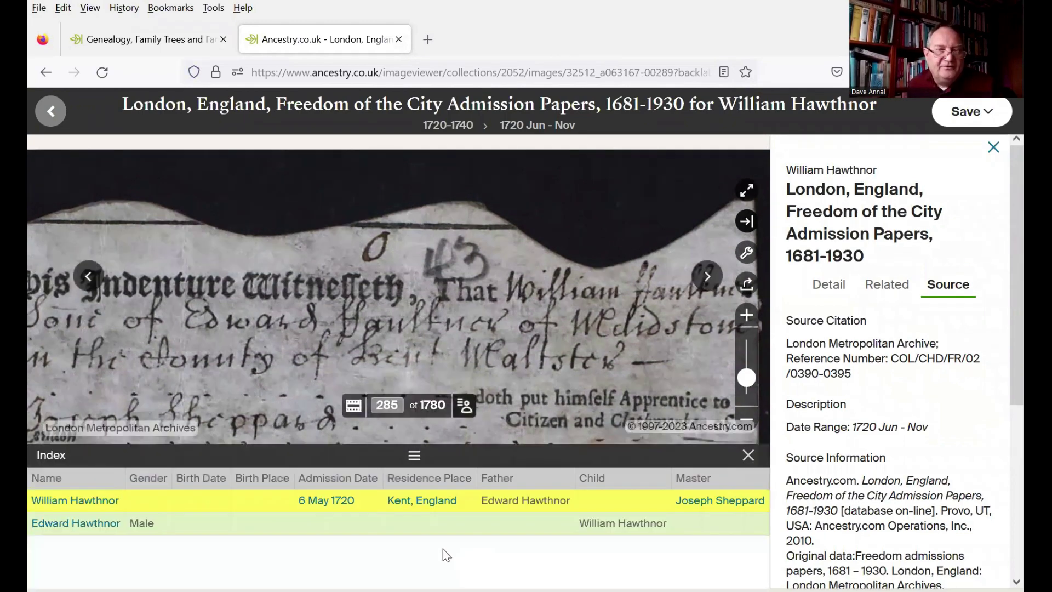
{"action": "left_click", "coordinate": [94, 501]}
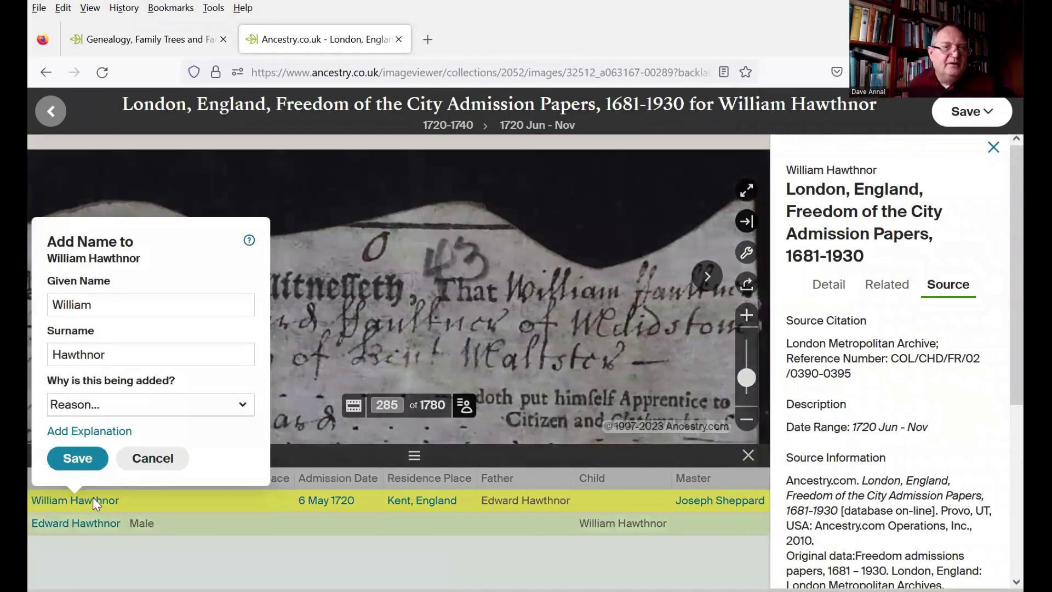
{"action": "left_click_drag", "start_coordinate": [115, 356], "coordinate": [29, 350]}
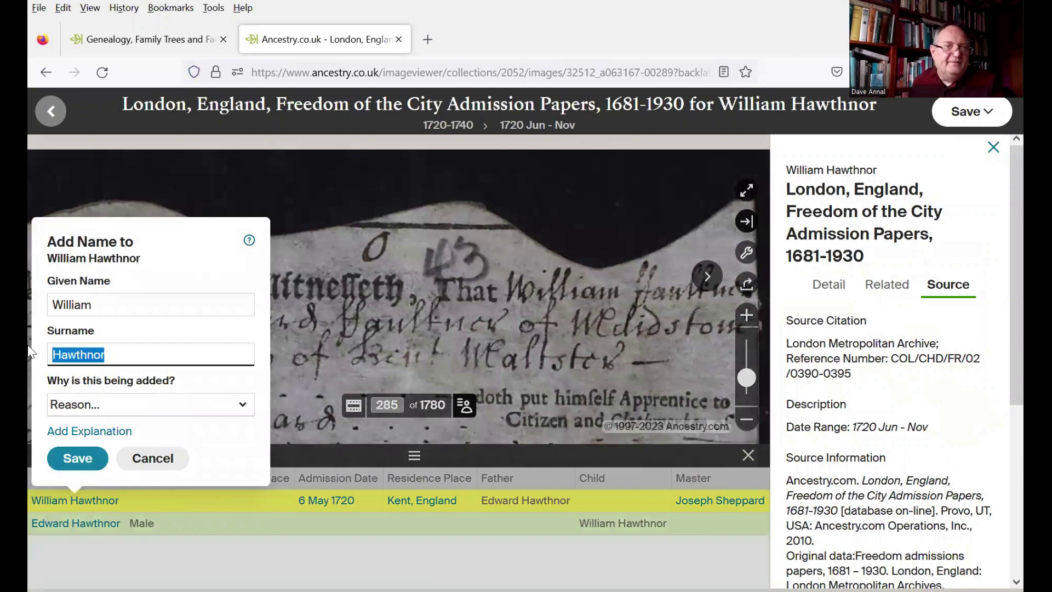
{"action": "type", "text": "F"}
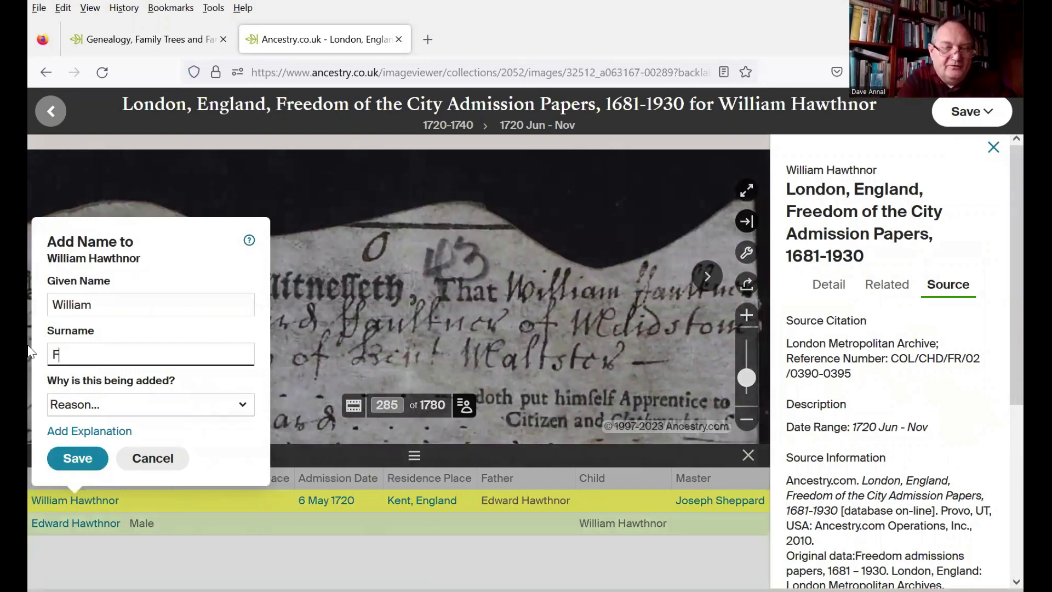
{"action": "type", "text": "aulkner"}
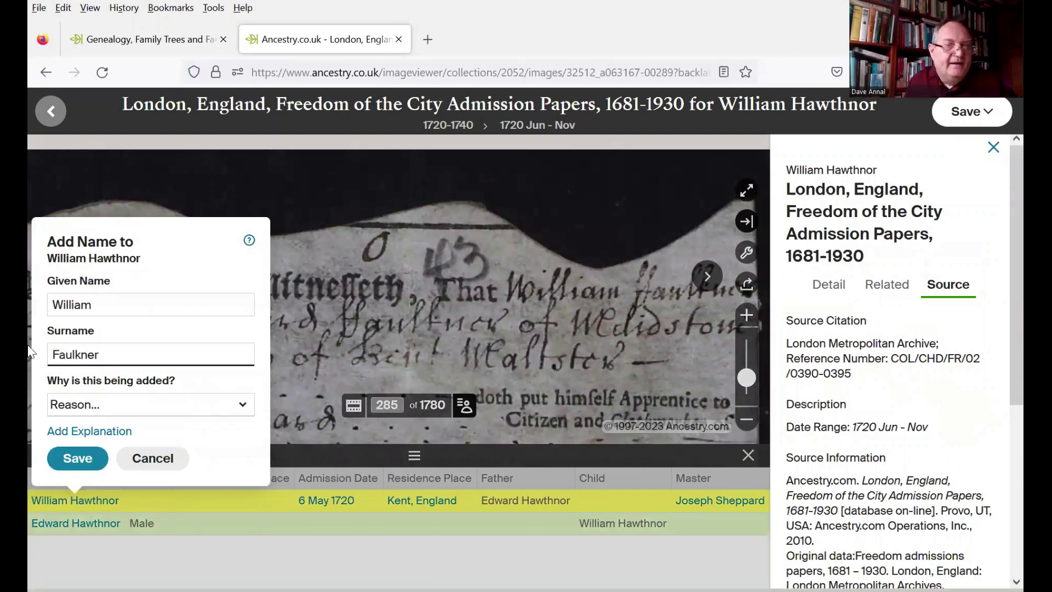
Step: Save the name correction with the reason "Transcription error" and apply the new surname to the other household member
{"action": "left_click", "coordinate": [129, 408]}
{"action": "left_click", "coordinate": [124, 448]}
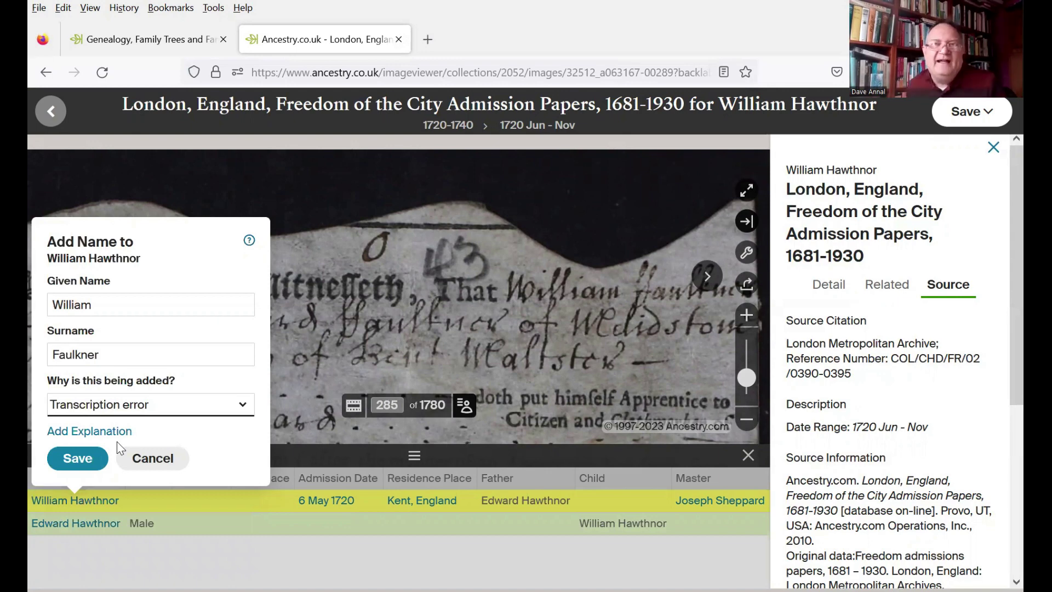
{"action": "left_click", "coordinate": [81, 460]}
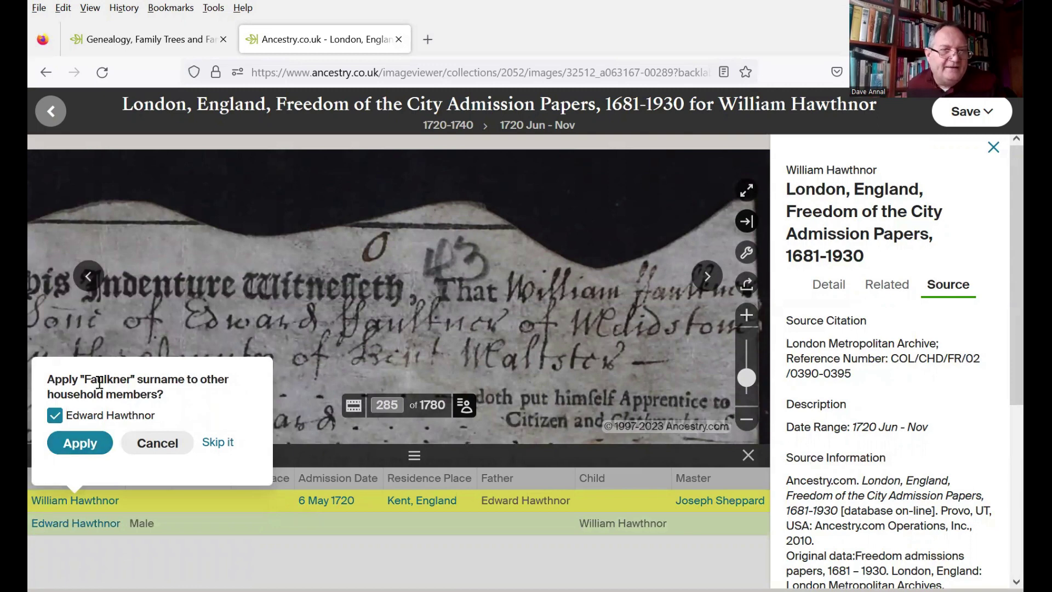
{"action": "left_click", "coordinate": [81, 444]}
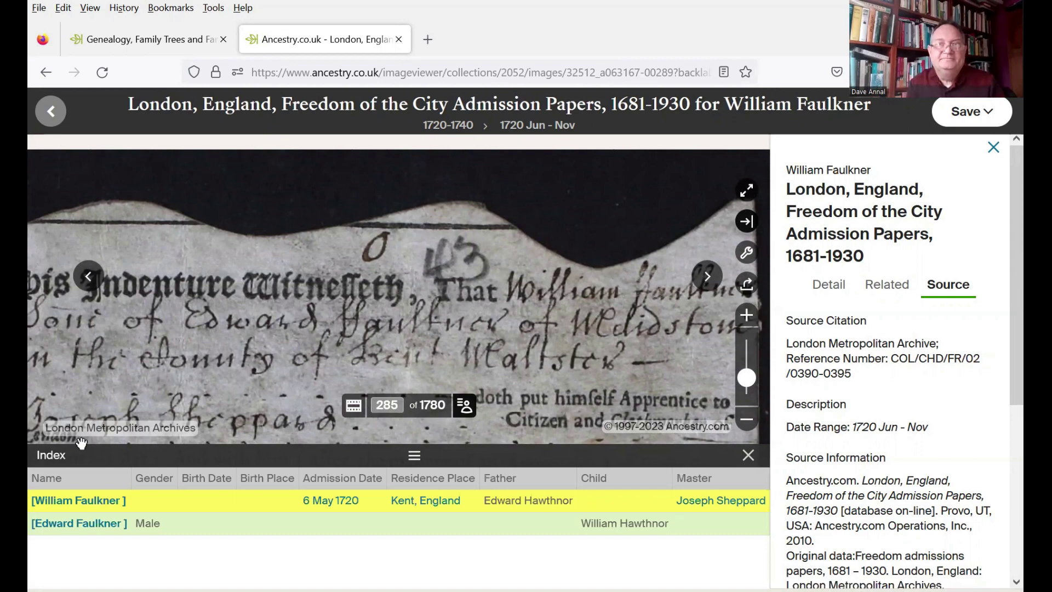
Step: Switch to Findmypast and run the filled-in 1820 first-name search in the Index To Death Duty Registers 1796-1903
{"action": "key", "text": "alt+Tab"}
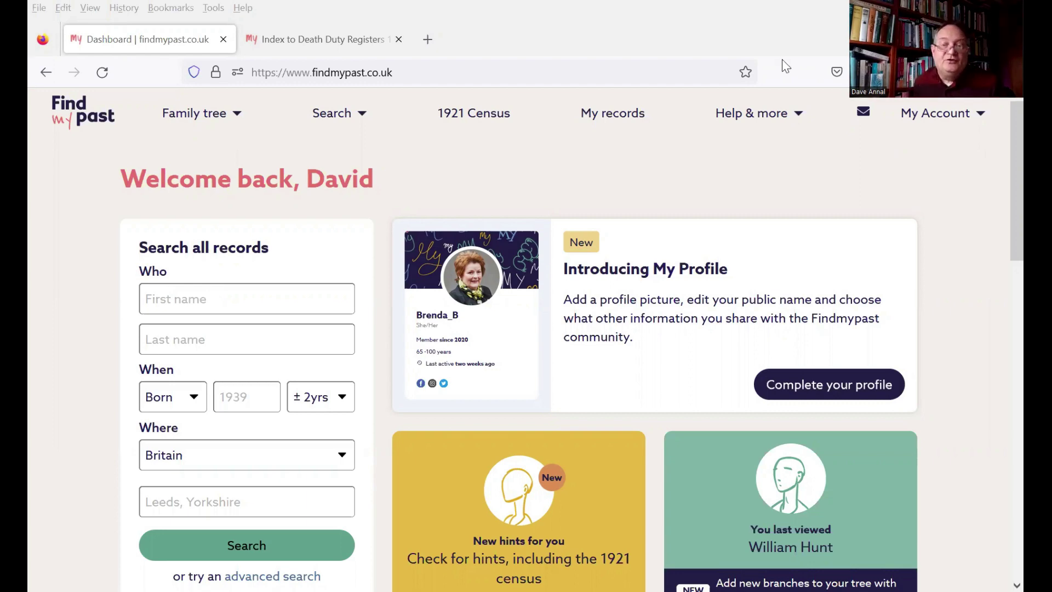
{"action": "left_click", "coordinate": [344, 43]}
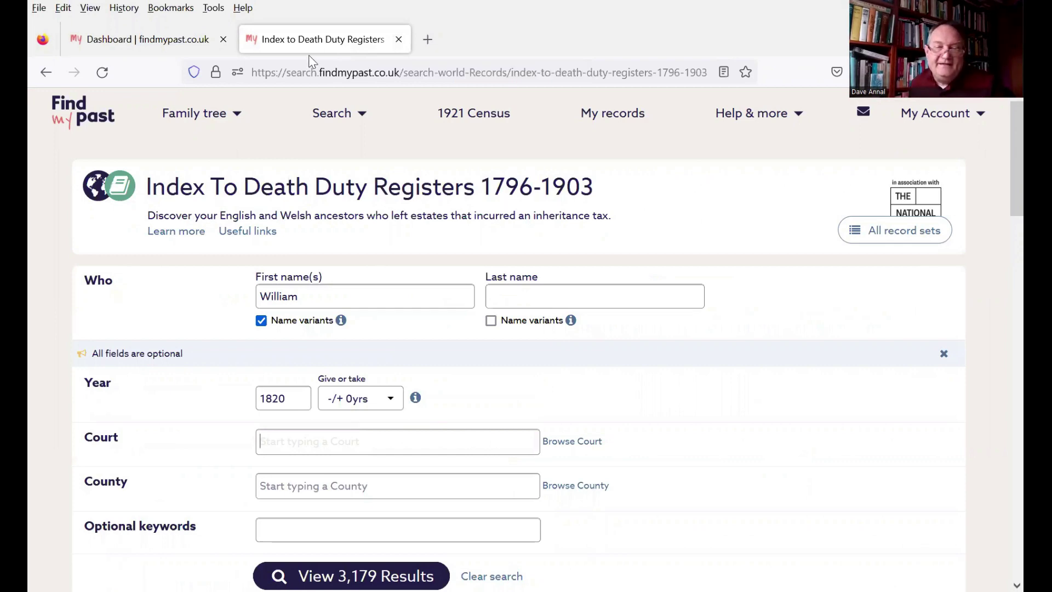
{"action": "left_click", "coordinate": [351, 577]}
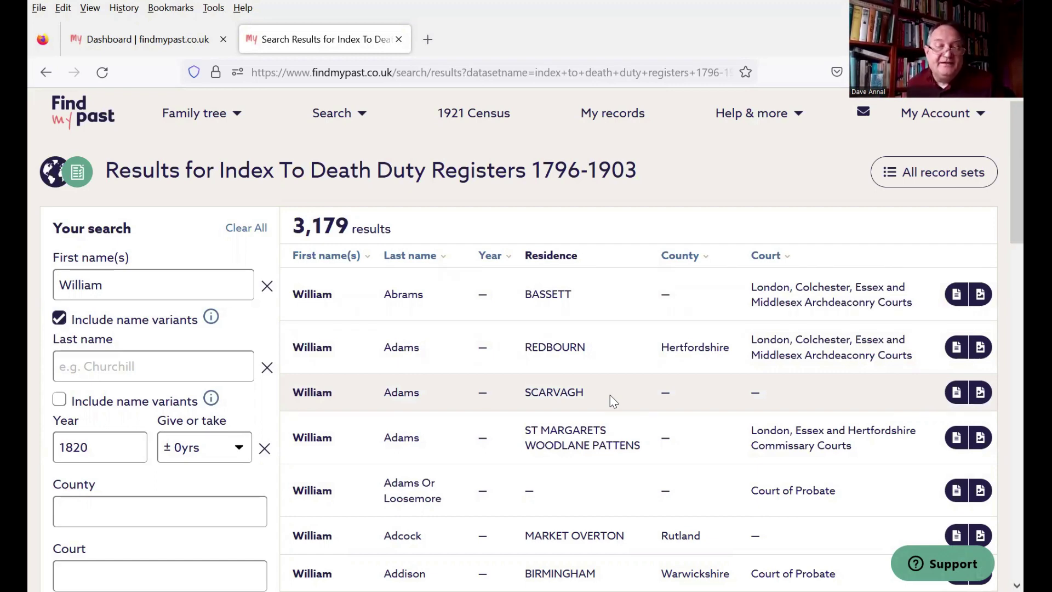
Step: Find the Portsea, Hampshire record under the Winchester Consistory Court in the results and enlarge its original register image
{"action": "scroll", "coordinate": [597, 399], "scroll_direction": "down", "scroll_amount": 9}
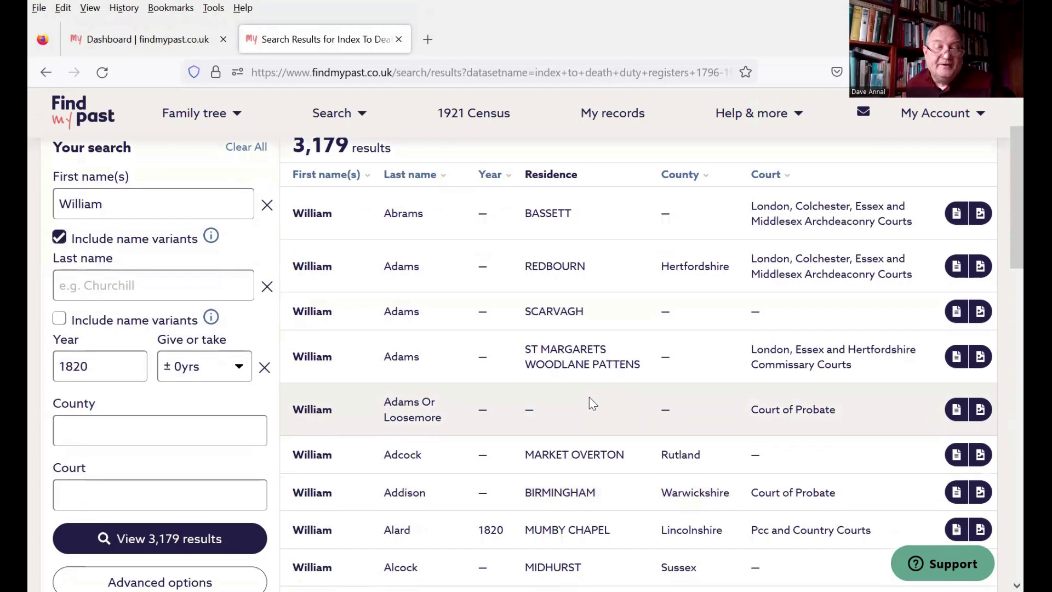
{"action": "scroll", "coordinate": [568, 403], "scroll_direction": "down", "scroll_amount": 5}
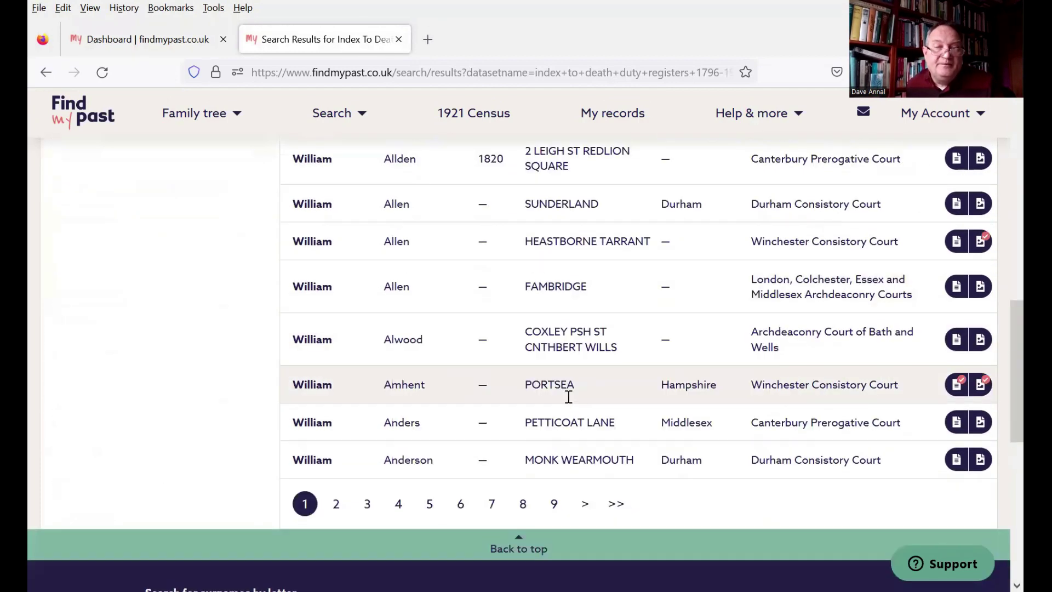
{"action": "left_click_drag", "start_coordinate": [385, 313], "coordinate": [431, 314]}
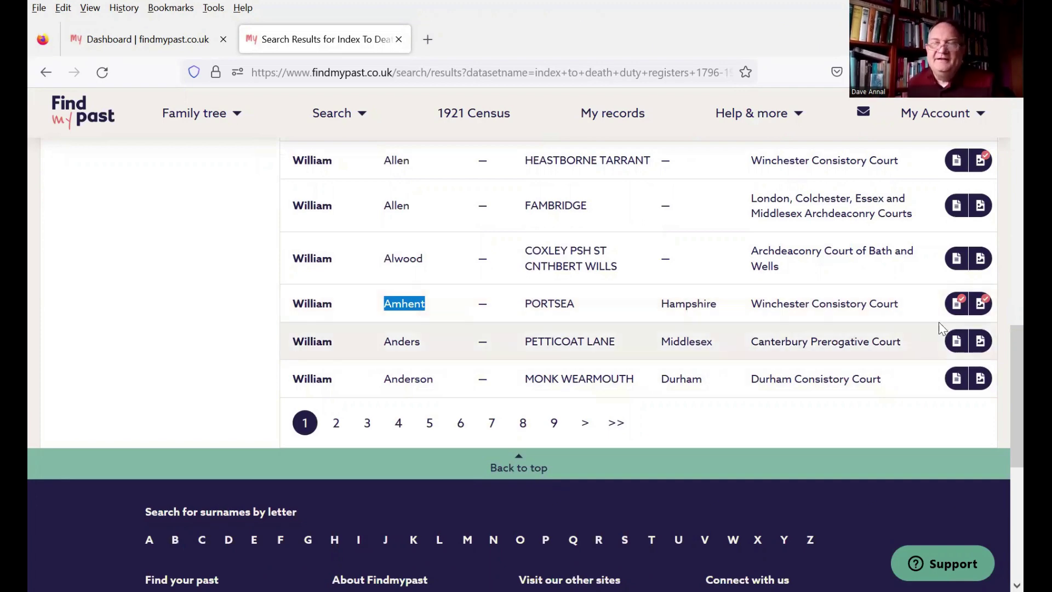
{"action": "left_click", "coordinate": [979, 305]}
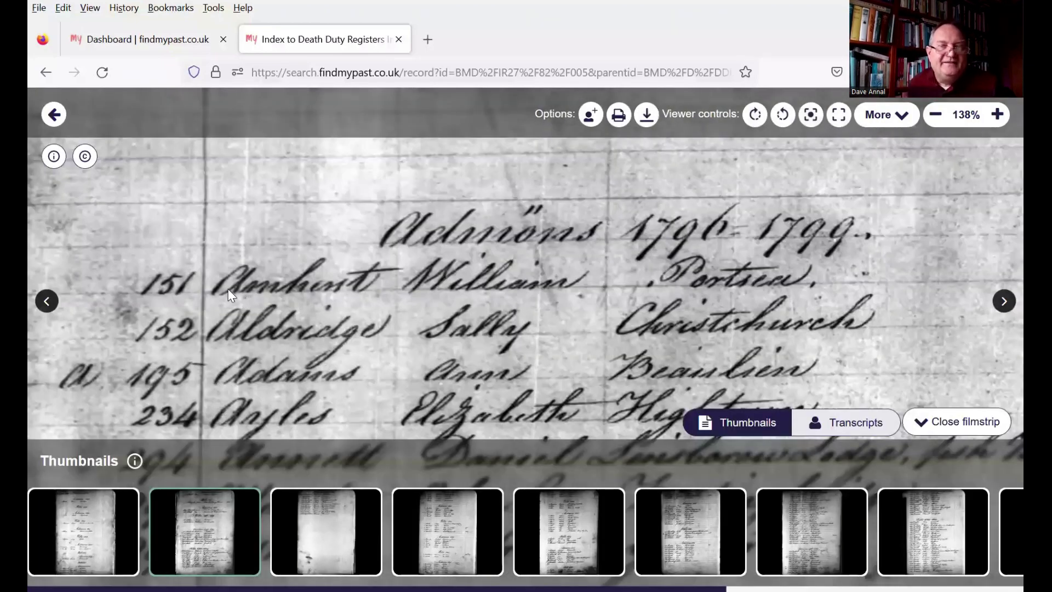
{"action": "scroll", "coordinate": [228, 294], "scroll_direction": "up", "scroll_amount": 1}
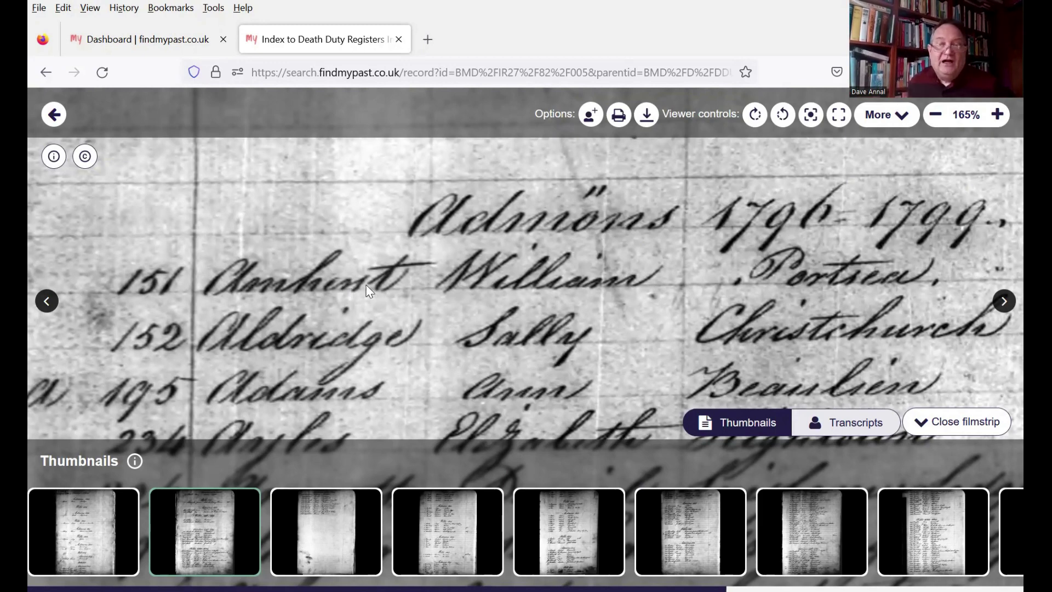
Step: Open the linked transcript of the Portsea entry from the image and start a transcription error report for it
{"action": "left_click", "coordinate": [835, 429]}
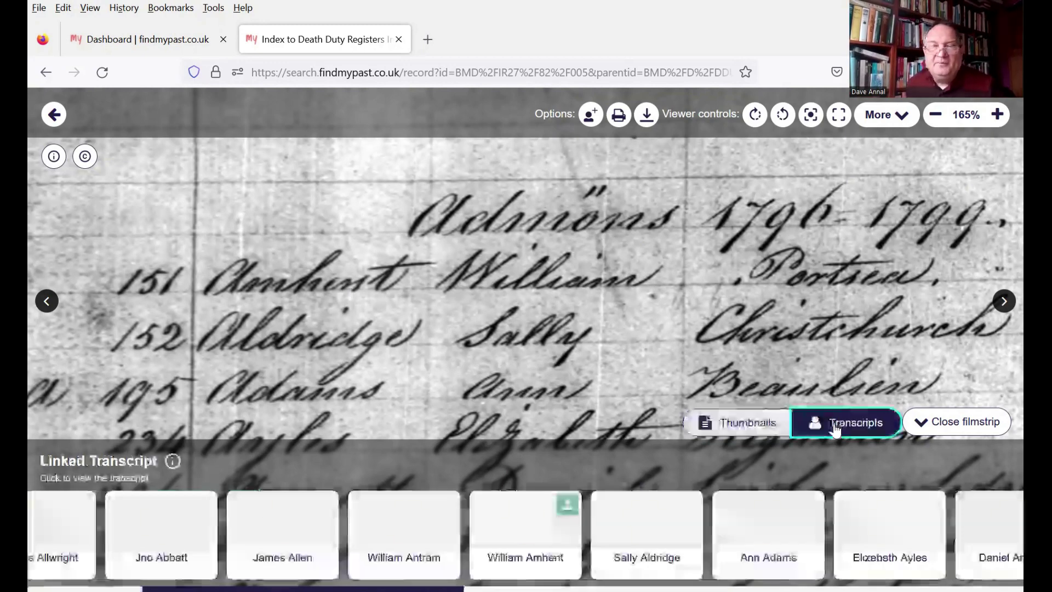
{"action": "left_click", "coordinate": [539, 559]}
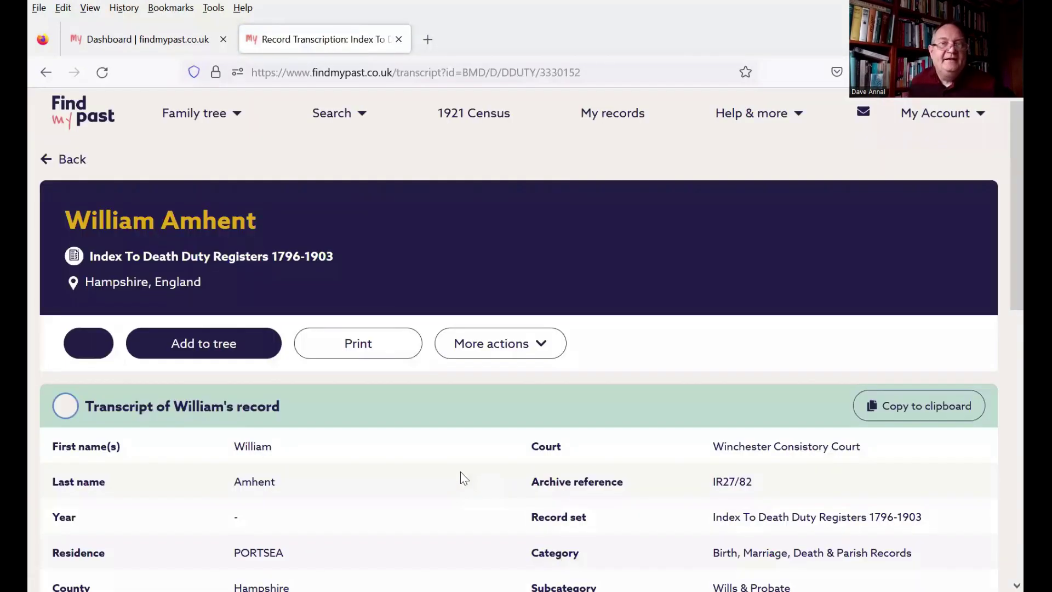
{"action": "left_click", "coordinate": [635, 352]}
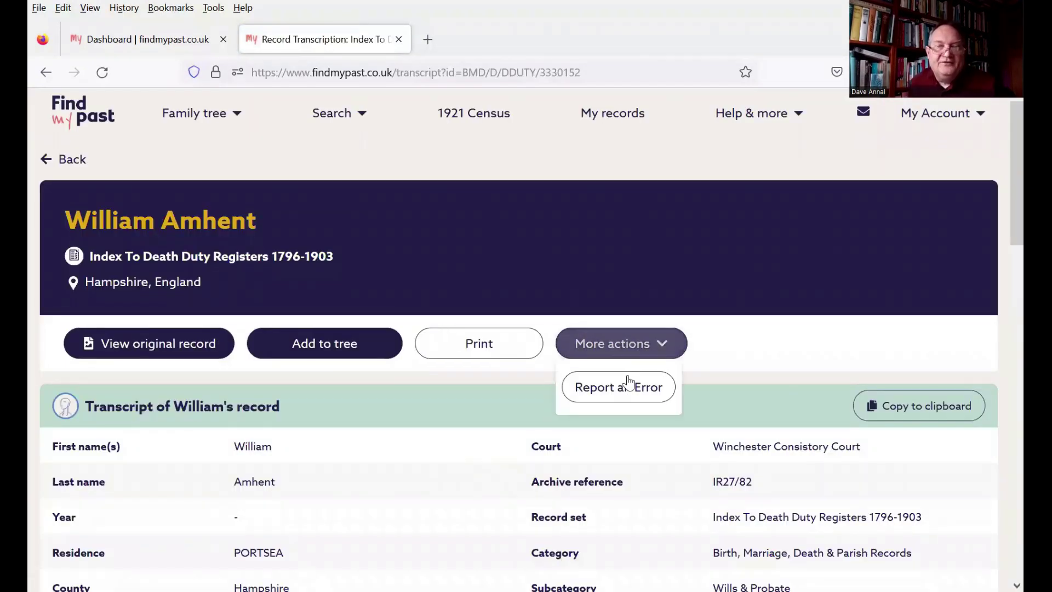
{"action": "left_click", "coordinate": [625, 393]}
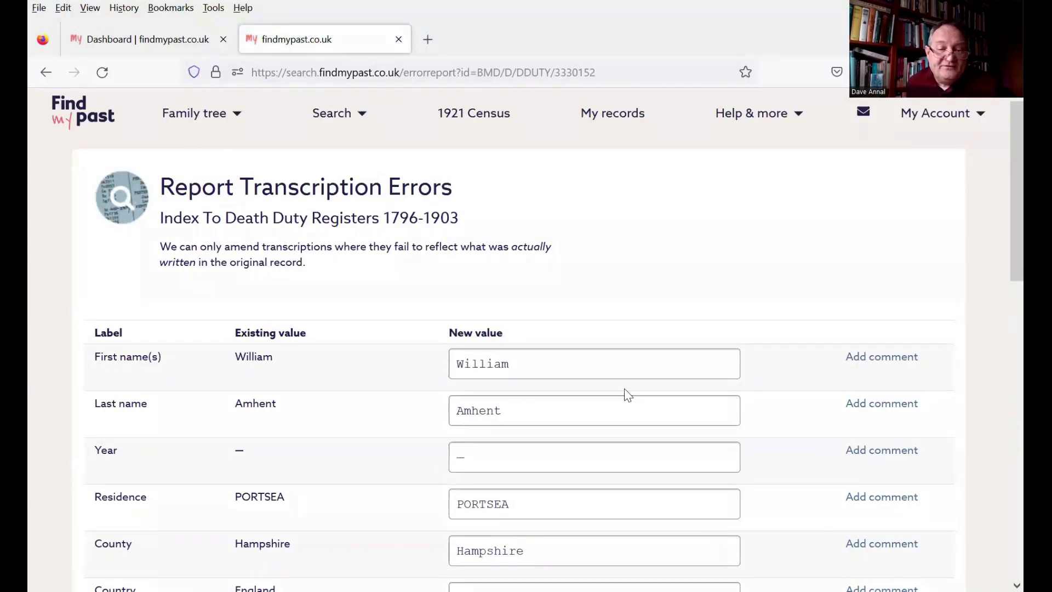
Step: Replace the new value for the last name with the surname as written in the original register
{"action": "scroll", "coordinate": [541, 371], "scroll_direction": "down", "scroll_amount": 5}
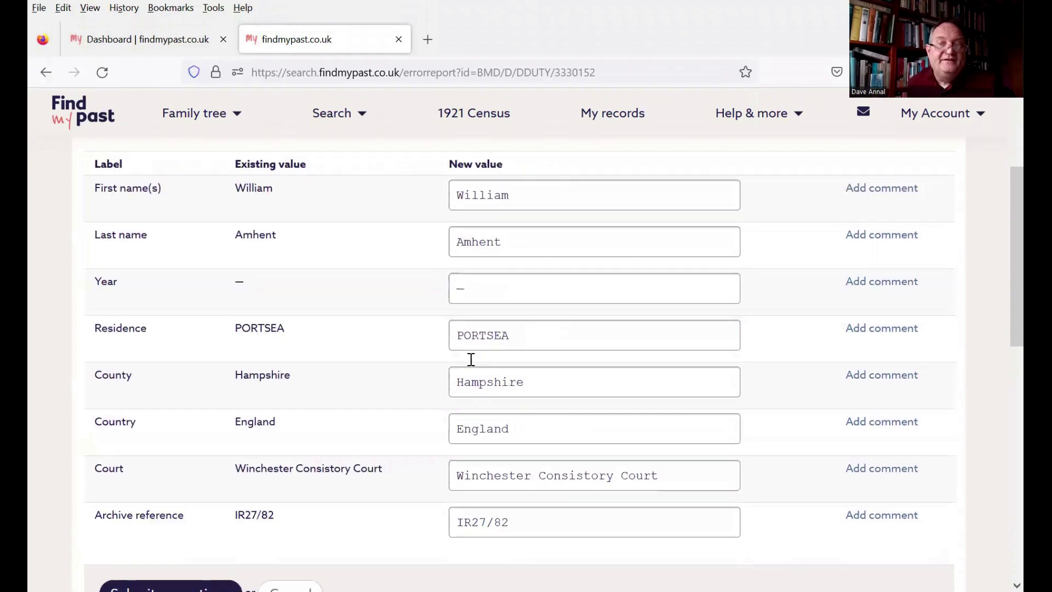
{"action": "scroll", "coordinate": [491, 378], "scroll_direction": "up", "scroll_amount": 3}
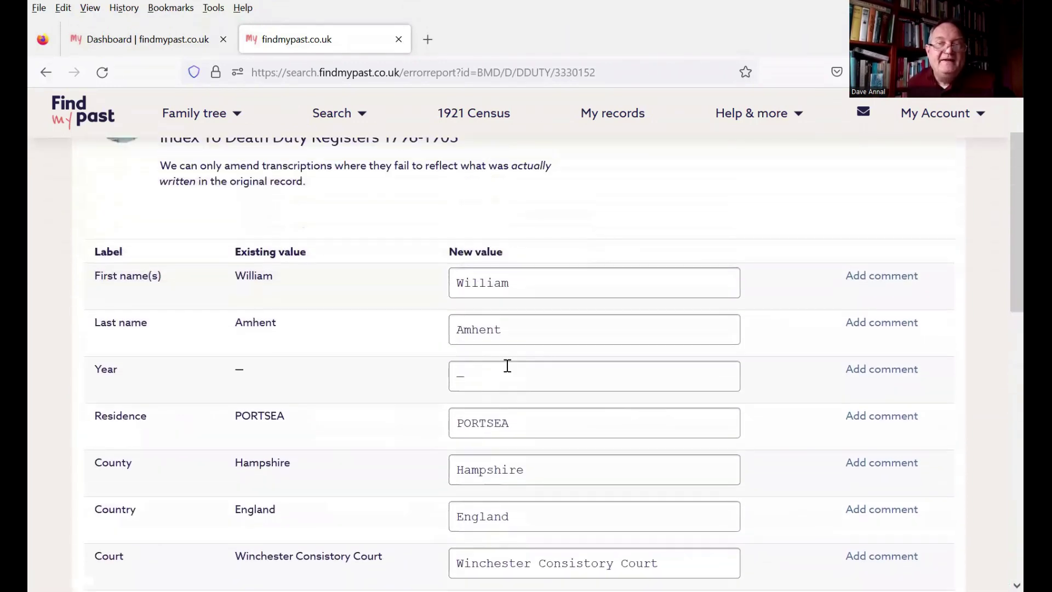
{"action": "scroll", "coordinate": [508, 365], "scroll_direction": "down", "scroll_amount": 2}
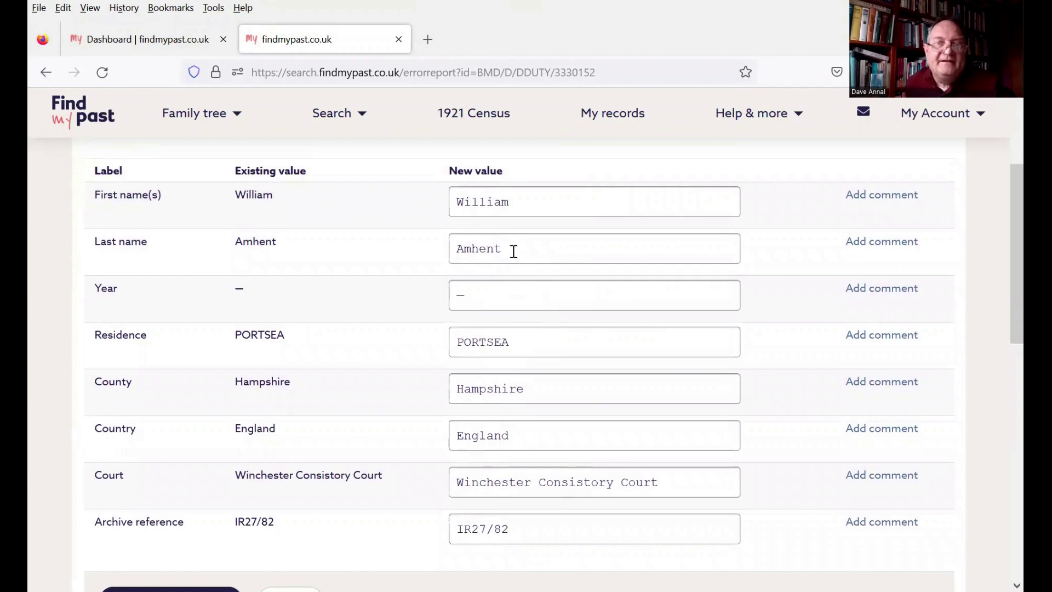
{"action": "left_click", "coordinate": [512, 251]}
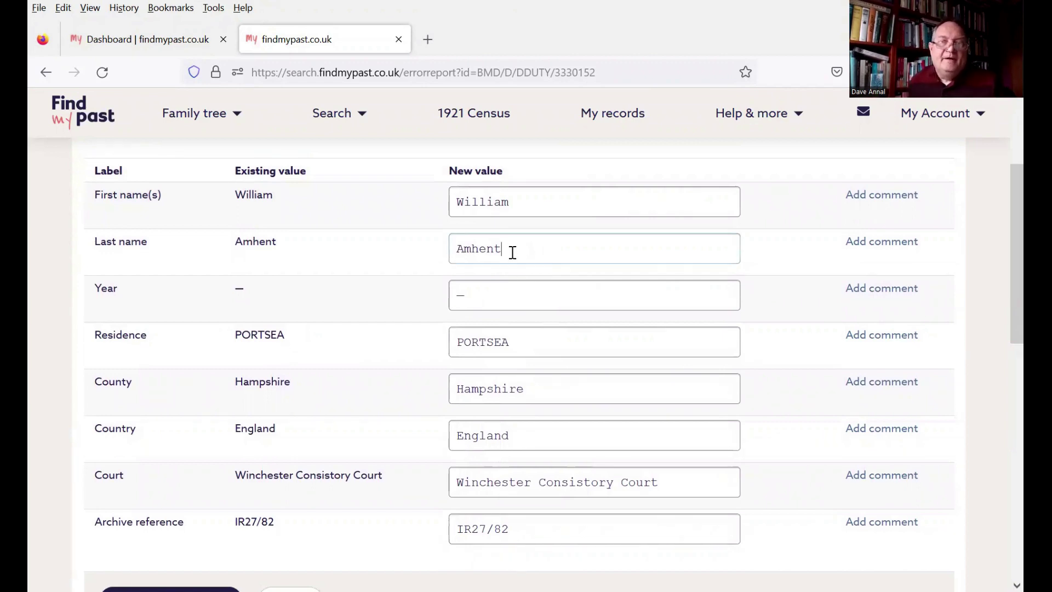
{"action": "key", "text": "BackSpace"}
{"action": "key", "text": "BackSpace"}
{"action": "key", "text": "BackSpace"}
{"action": "key", "text": "BackSpace"}
{"action": "type", "text": "herst"}
{"action": "key", "text": "Tab"}
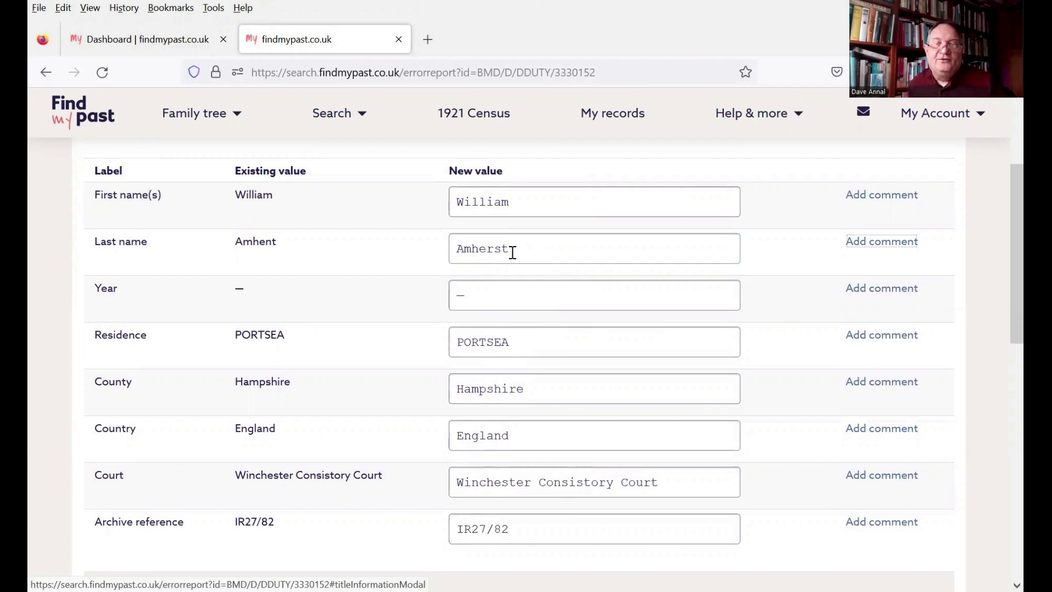
{"action": "left_click", "coordinate": [884, 246]}
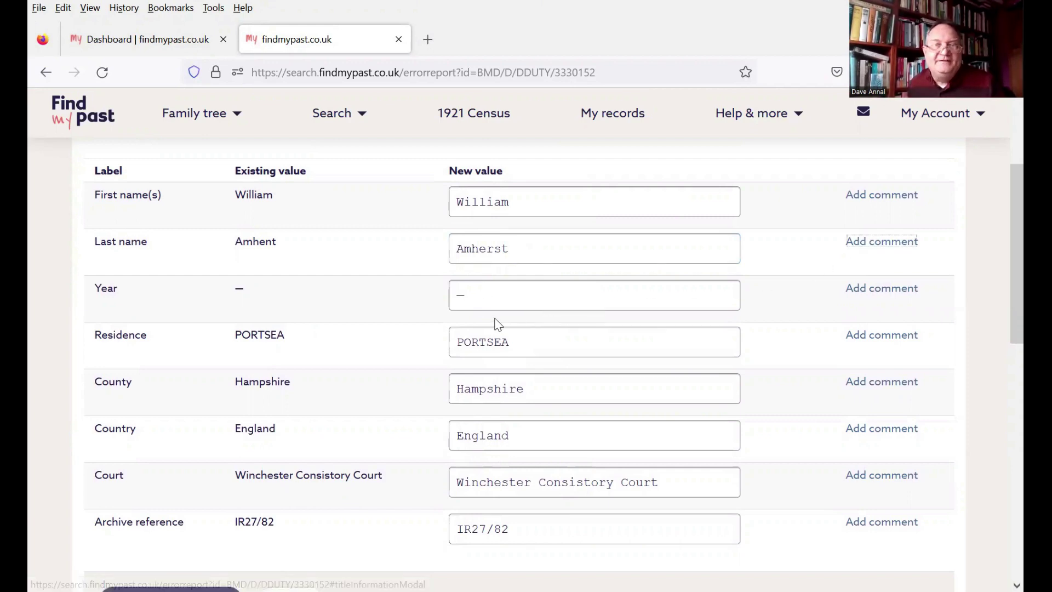
Step: Submit the last-name correction and close the acknowledgement to return to the record's transcript
{"action": "scroll", "coordinate": [471, 317], "scroll_direction": "down", "scroll_amount": 3}
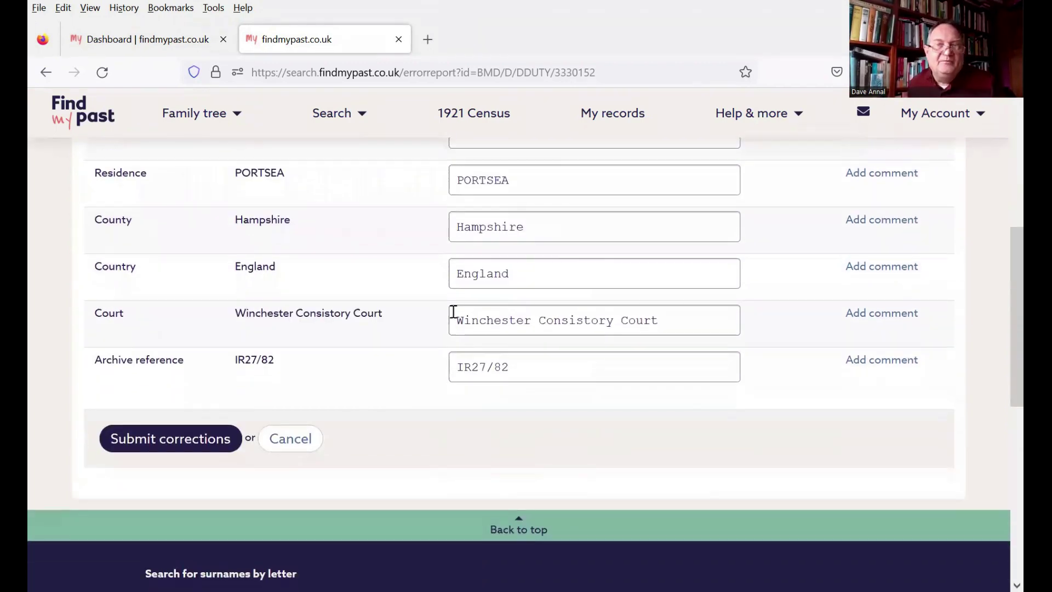
{"action": "left_click", "coordinate": [171, 436]}
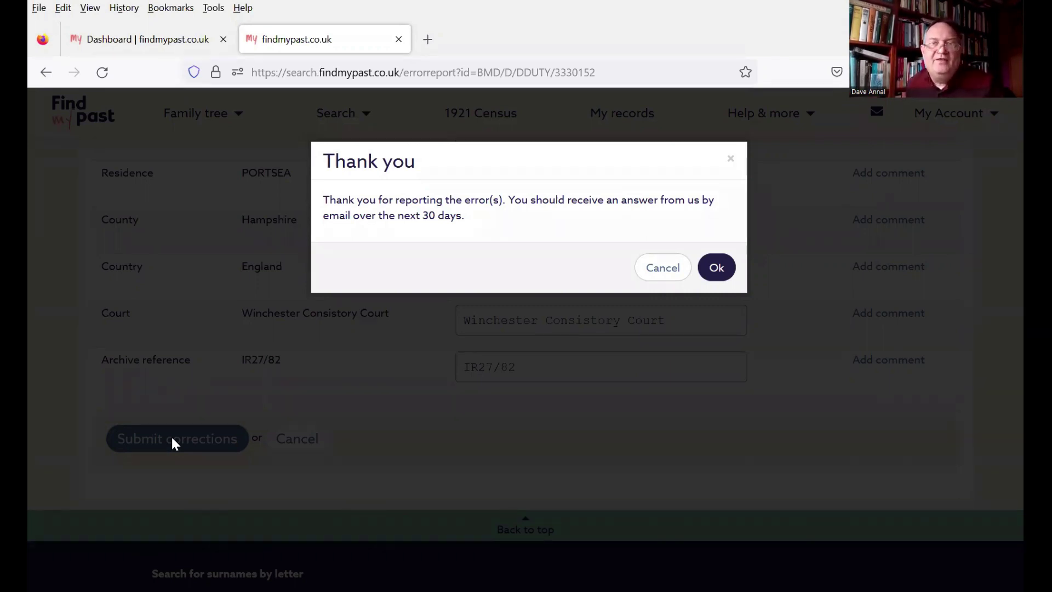
{"action": "left_click", "coordinate": [719, 268]}
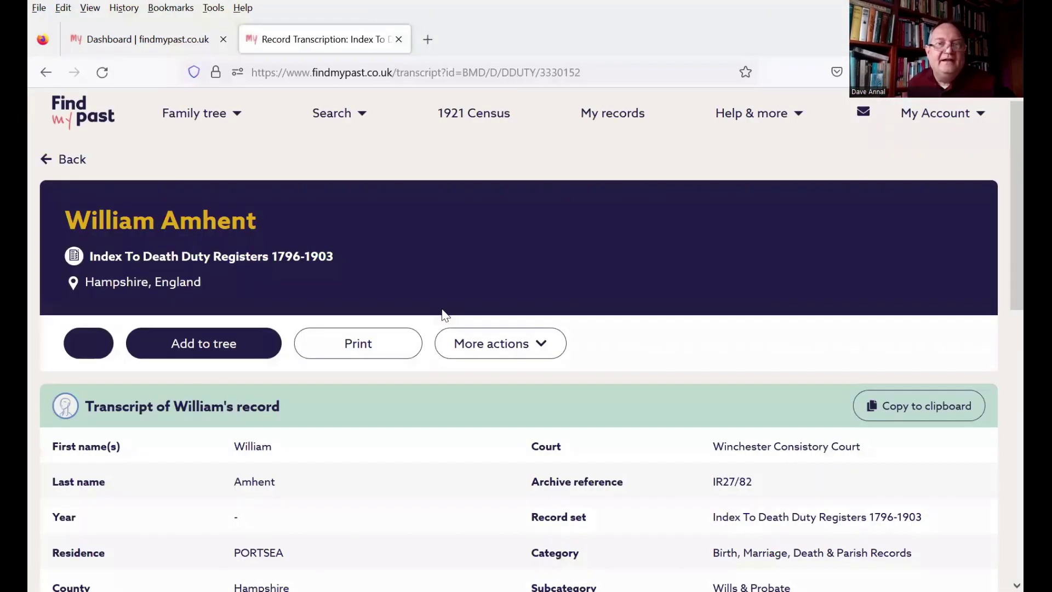
Step: Reopen the transcription error report for the same Portsea record to review its guidance on which transcriptions can be amended
{"action": "scroll", "coordinate": [501, 397], "scroll_direction": "down", "scroll_amount": 2}
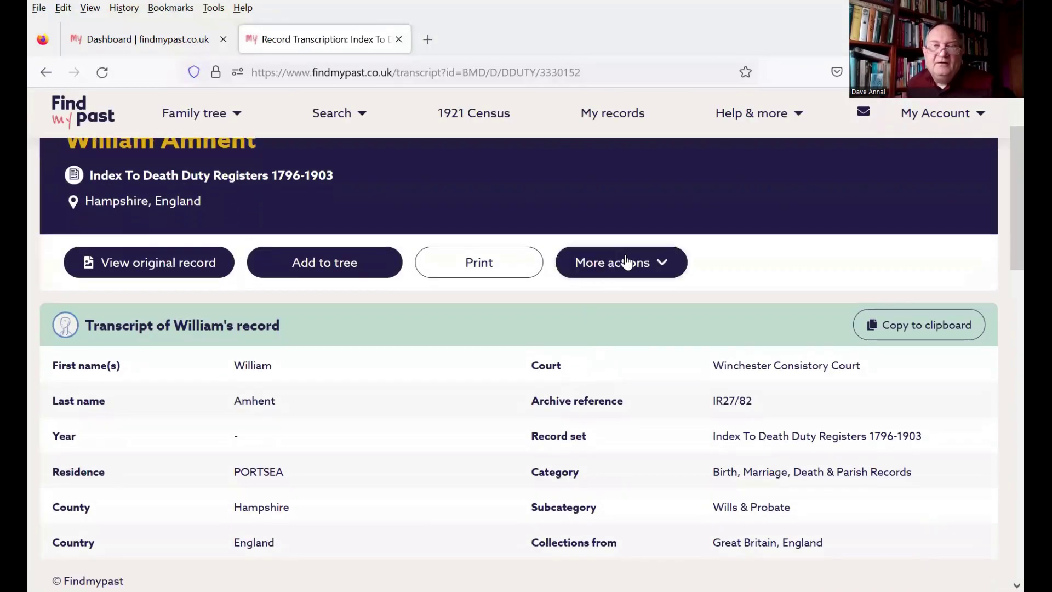
{"action": "left_click", "coordinate": [645, 274]}
{"action": "left_click", "coordinate": [624, 313]}
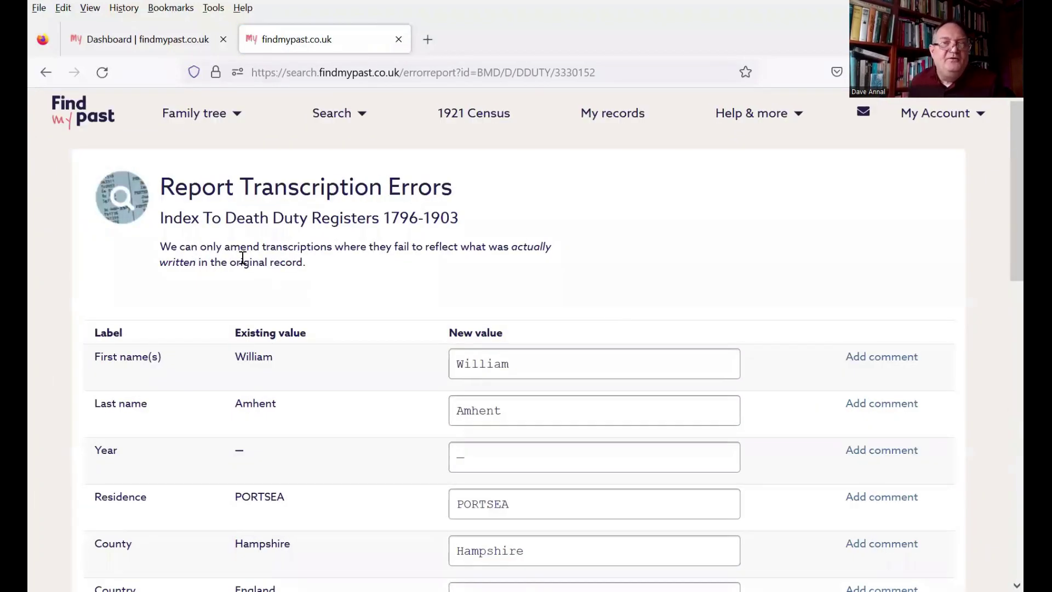